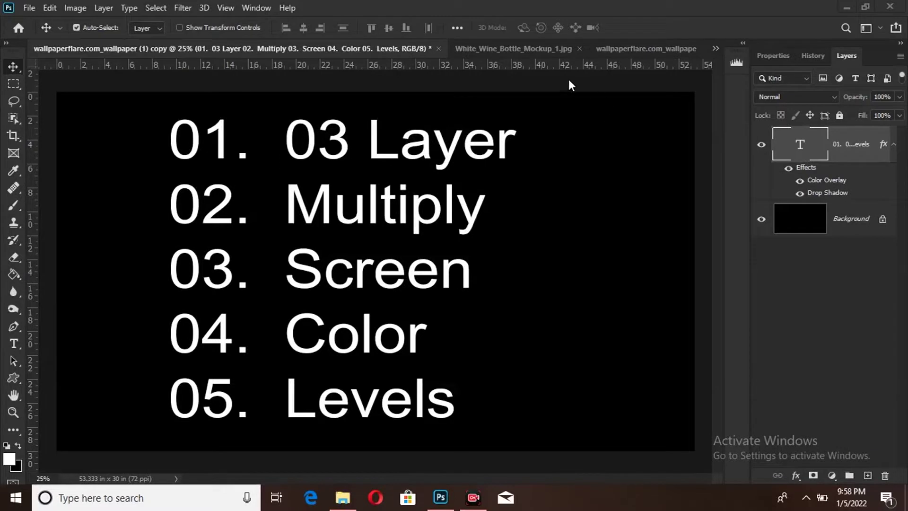
- Flip between the steps list and White_Wine_Bottle_Mockup_1.jpg, ending on the bottle mockup
click(538, 49)
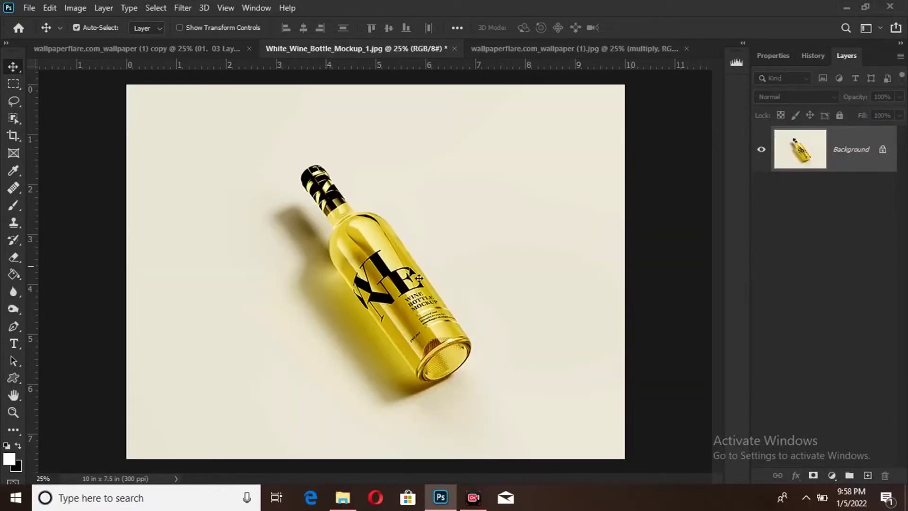
click(198, 56)
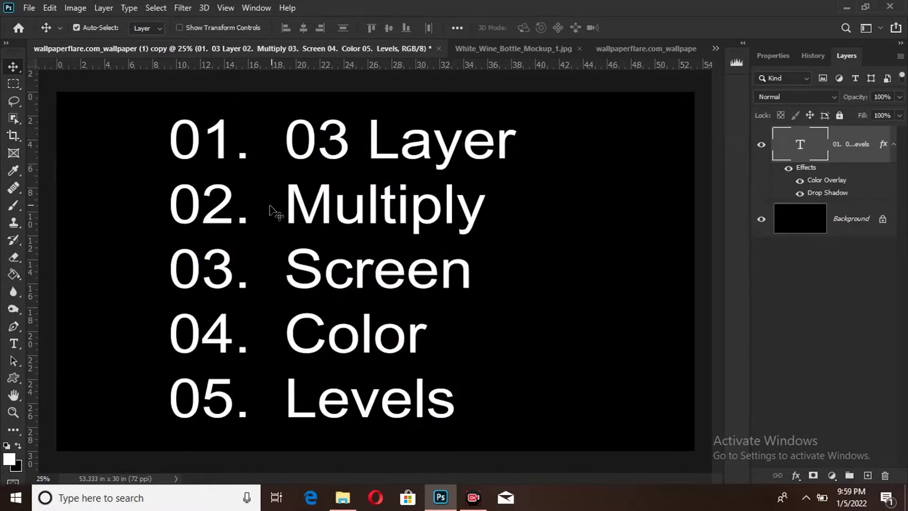
click(538, 53)
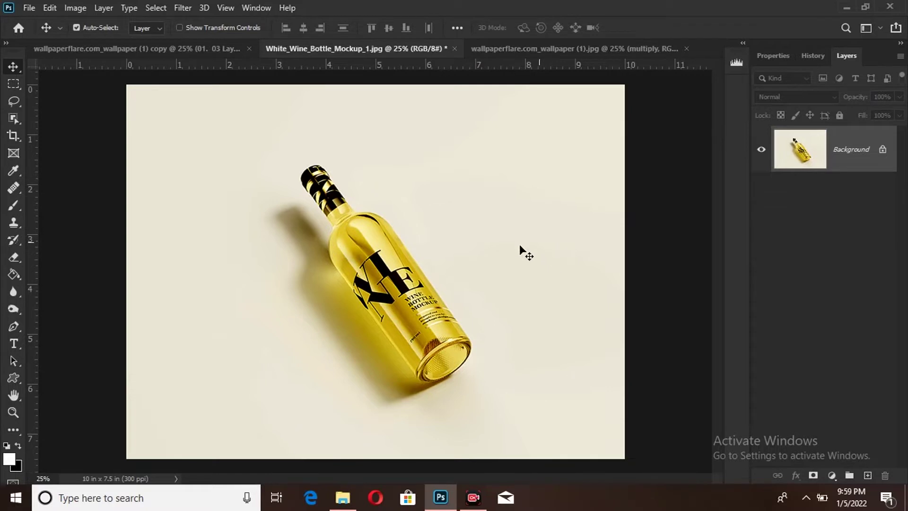
click(210, 49)
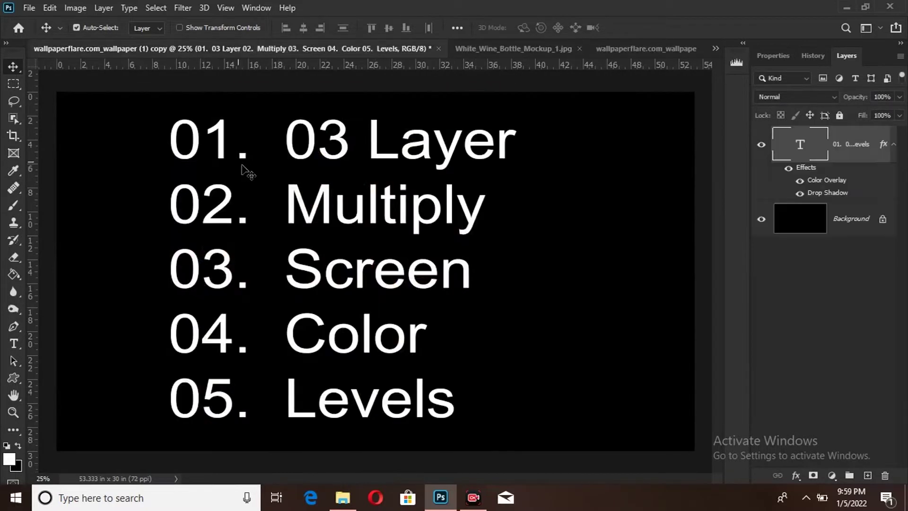
click(518, 50)
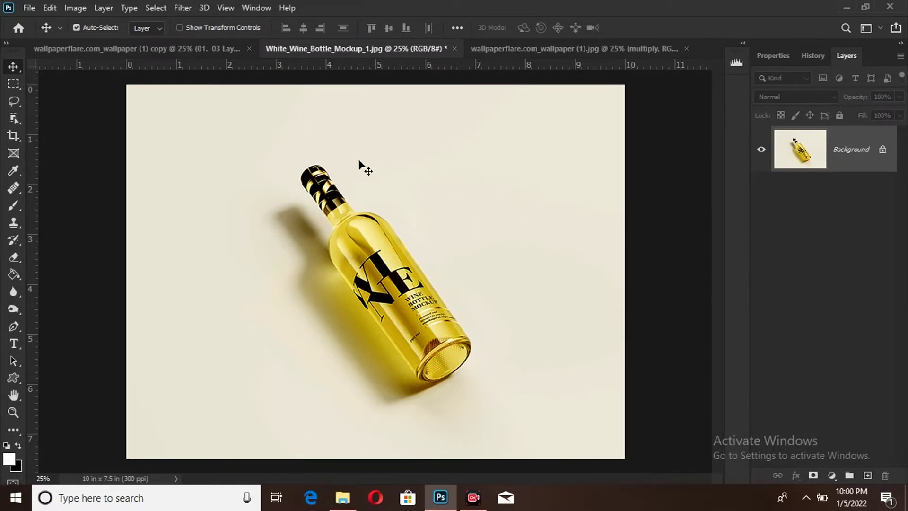
- Move through the open documents to the cracked wood wallpaperflare.com_wallpaper (1).jpg
click(195, 49)
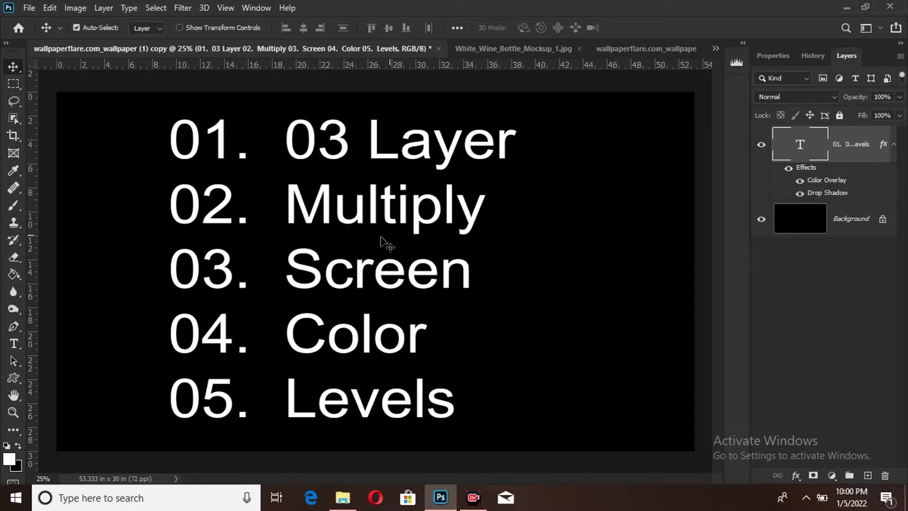
click(546, 51)
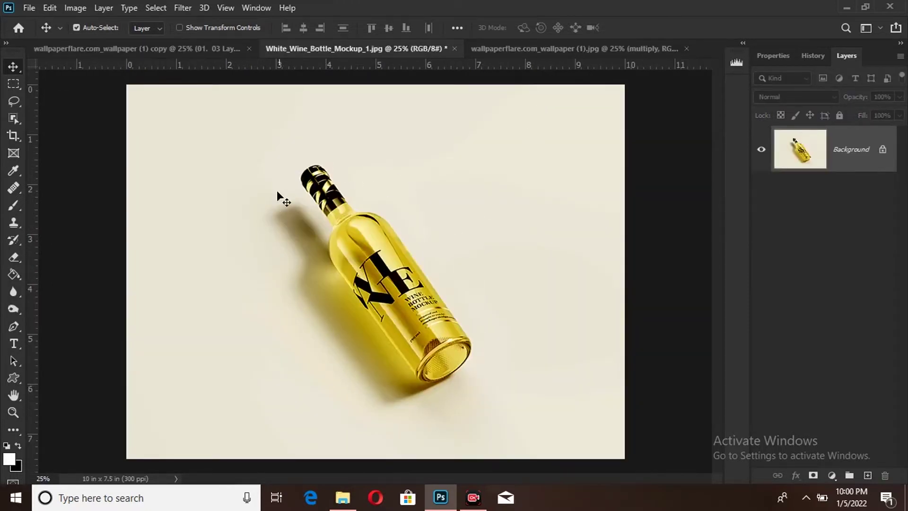
click(614, 48)
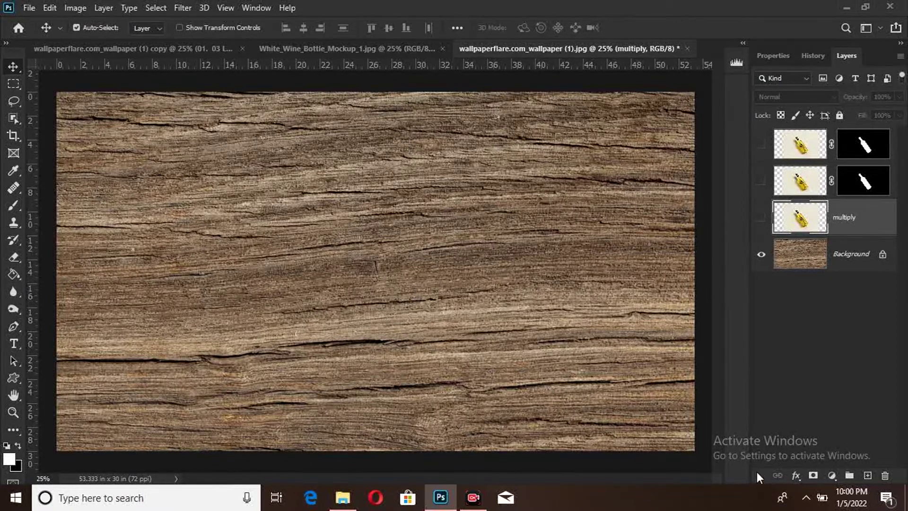
- Show the top bottle and multiply layers, and set the multiply layer to Multiply blending
click(602, 231)
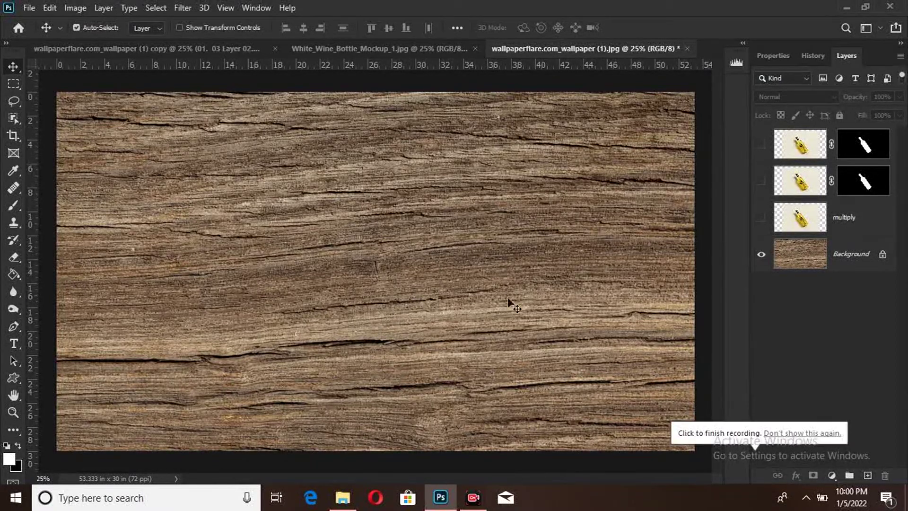
click(761, 145)
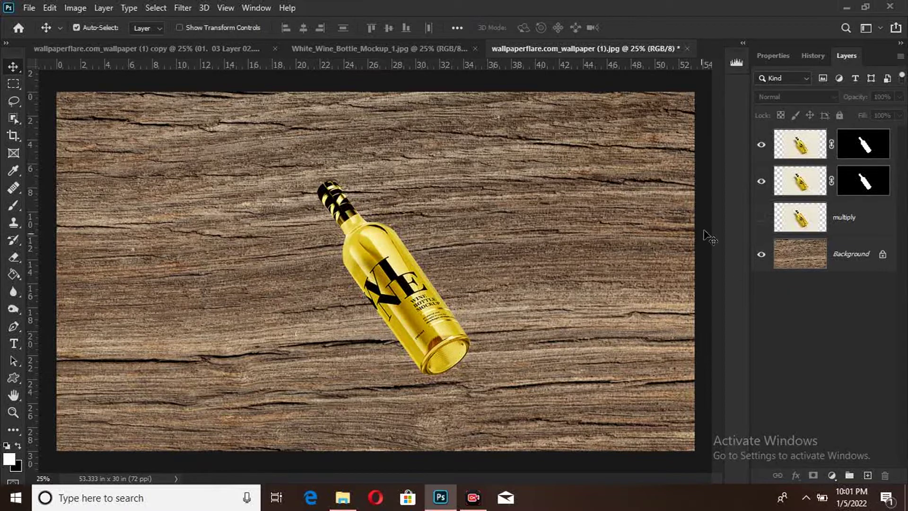
click(762, 219)
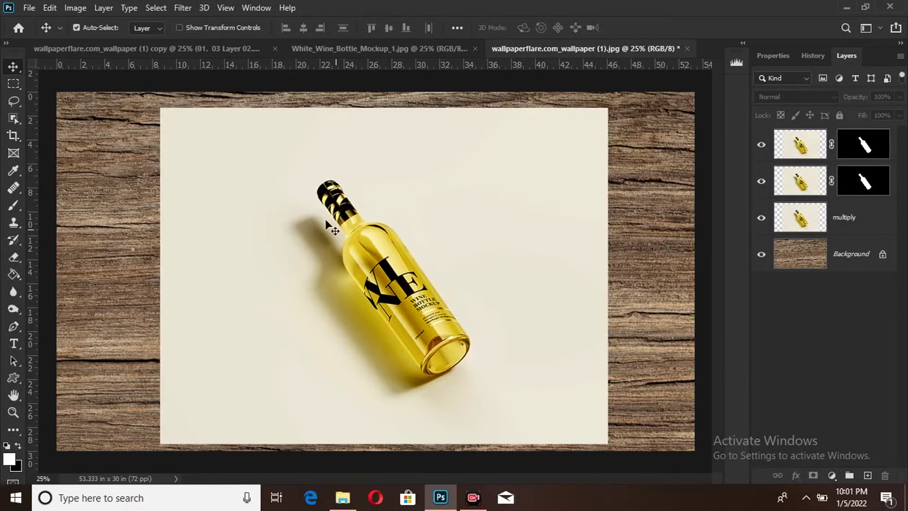
click(843, 223)
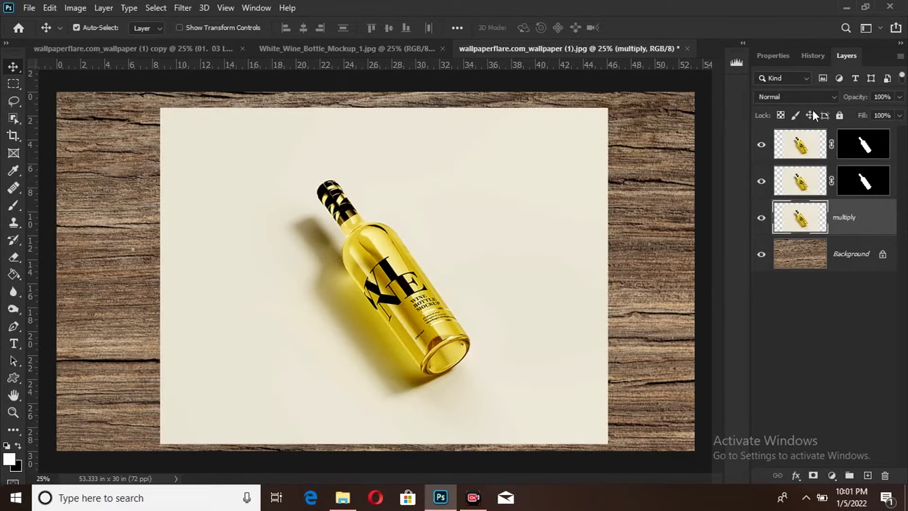
click(807, 98)
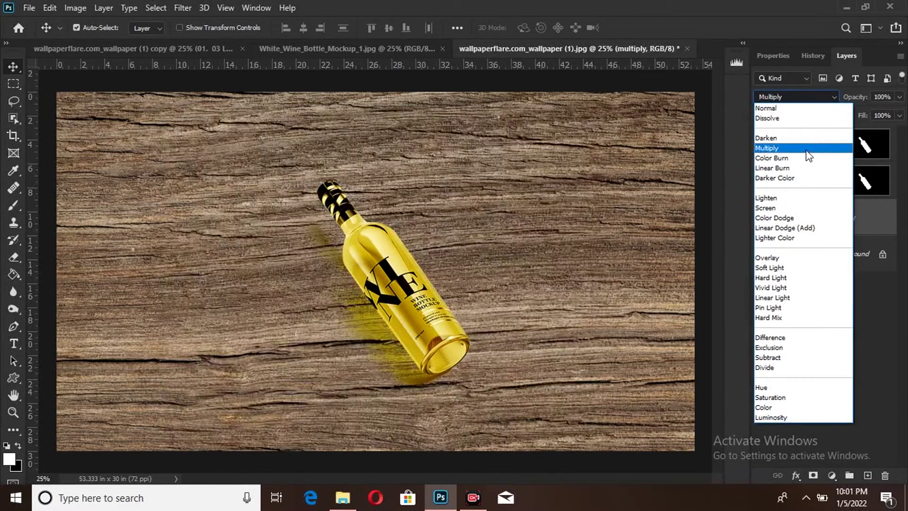
click(807, 149)
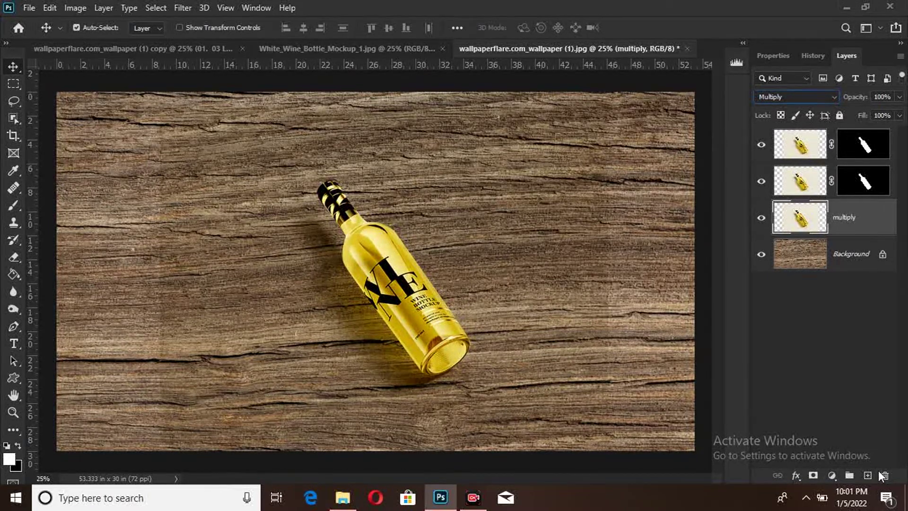
- Add a Levels adjustment clipped to the multiply layer with inputs 9, 0.62 and 215
click(832, 475)
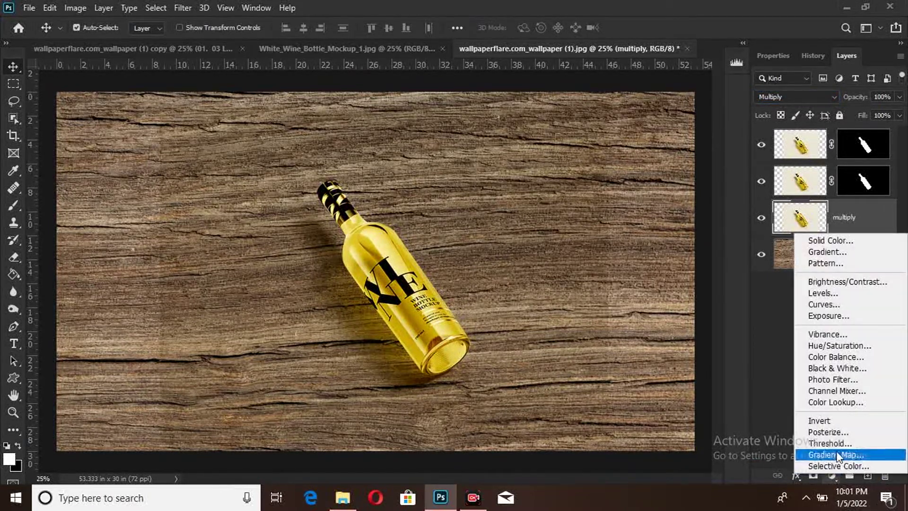
click(823, 293)
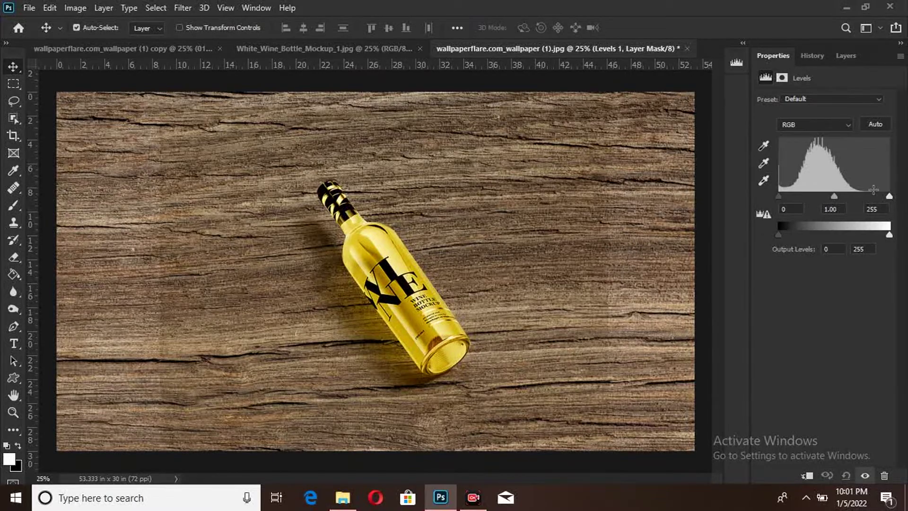
mouse_move(889, 196)
mouse_down()
mouse_move(849, 197)
mouse_move(889, 196)
mouse_up()
click(808, 476)
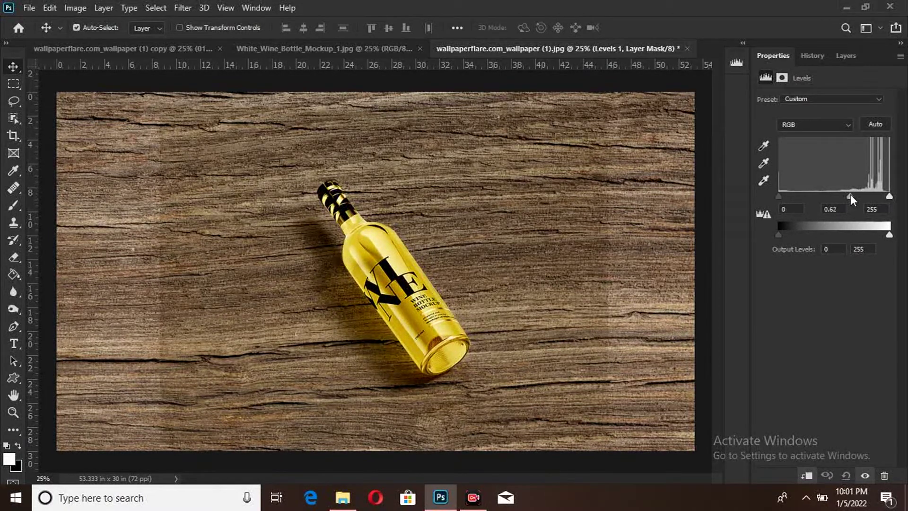
mouse_move(778, 195)
mouse_down()
mouse_move(800, 195)
mouse_move(784, 194)
mouse_up()
drag(892, 195, 869, 194)
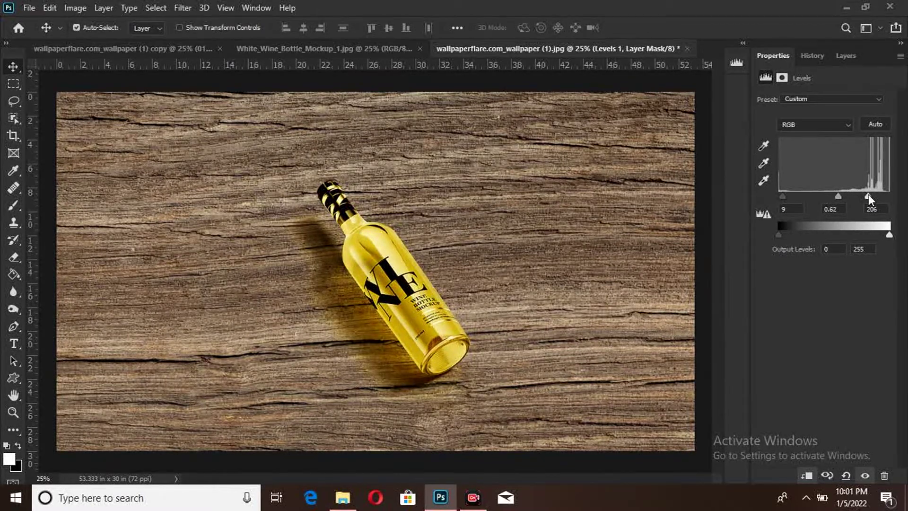
drag(868, 195, 873, 194)
click(847, 56)
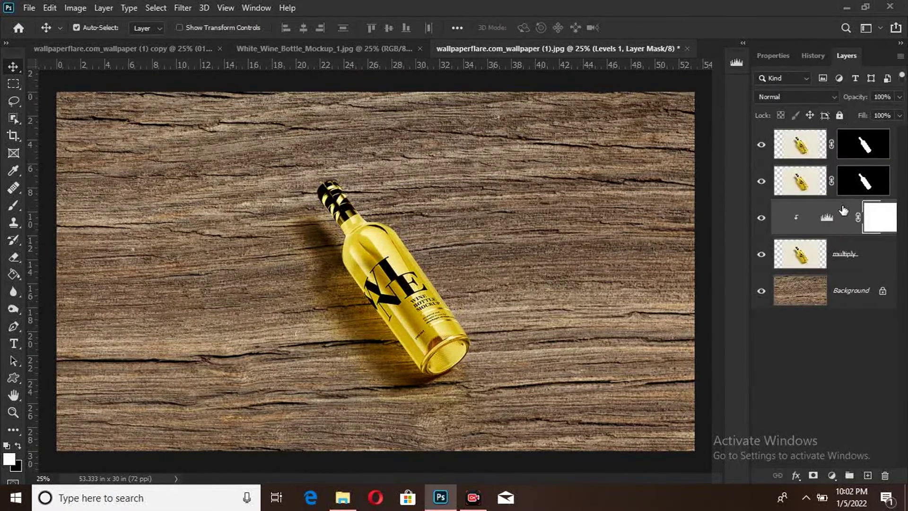
- Set the second bottle layer's blend mode to Screen
click(800, 189)
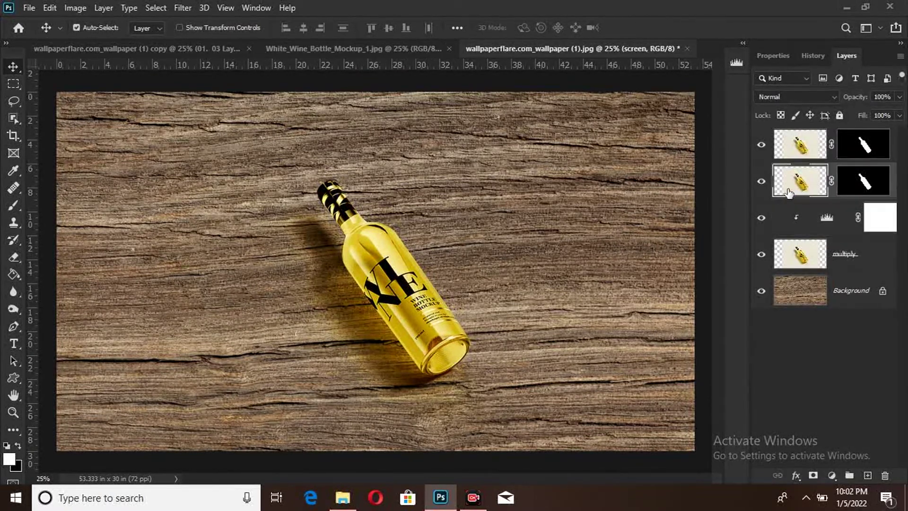
click(761, 152)
click(796, 97)
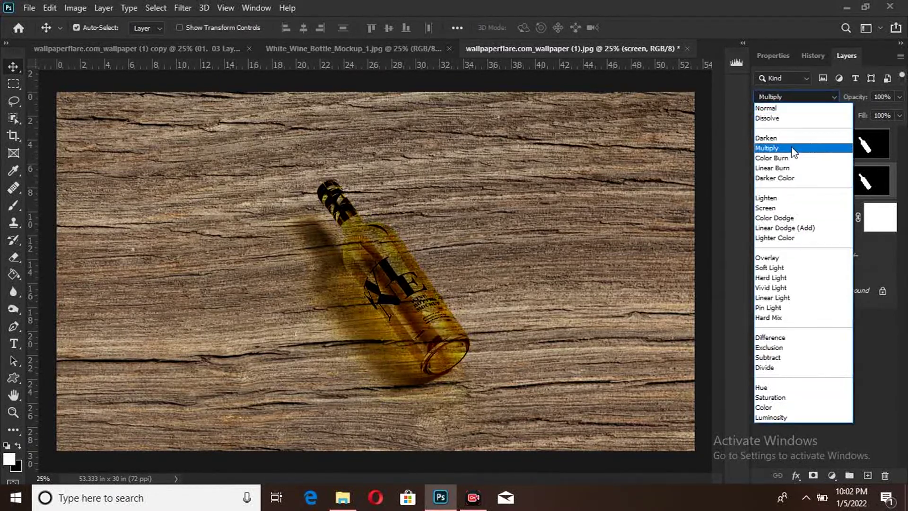
click(787, 209)
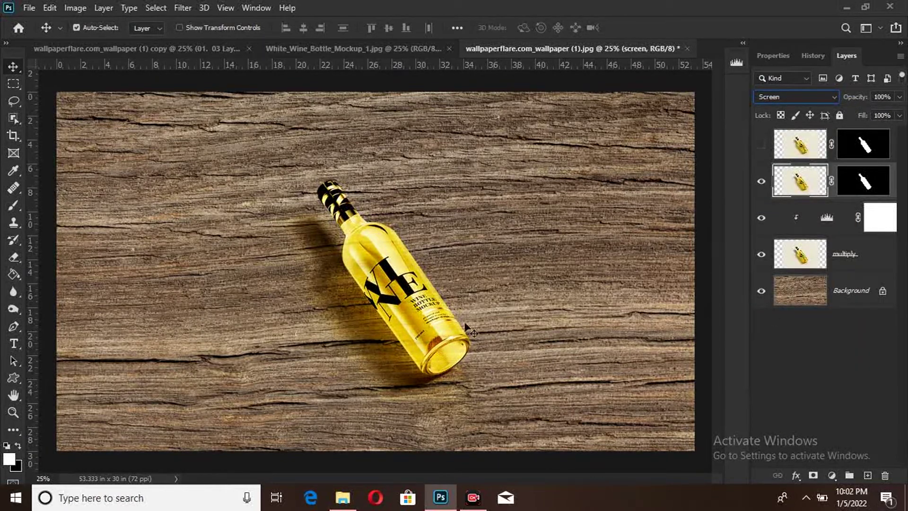
click(832, 475)
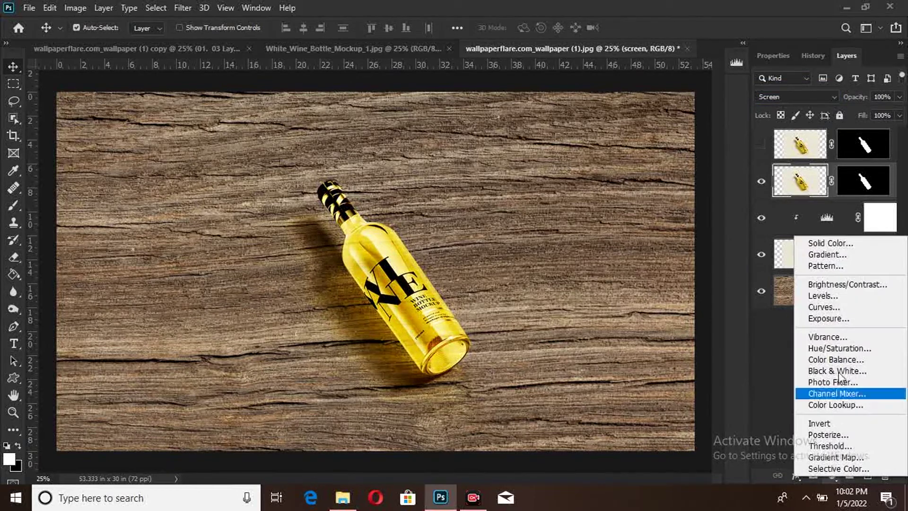
- Add a clipped Levels 2 adjustment with inputs 12, 0.92, 249 and output 0–191
click(823, 295)
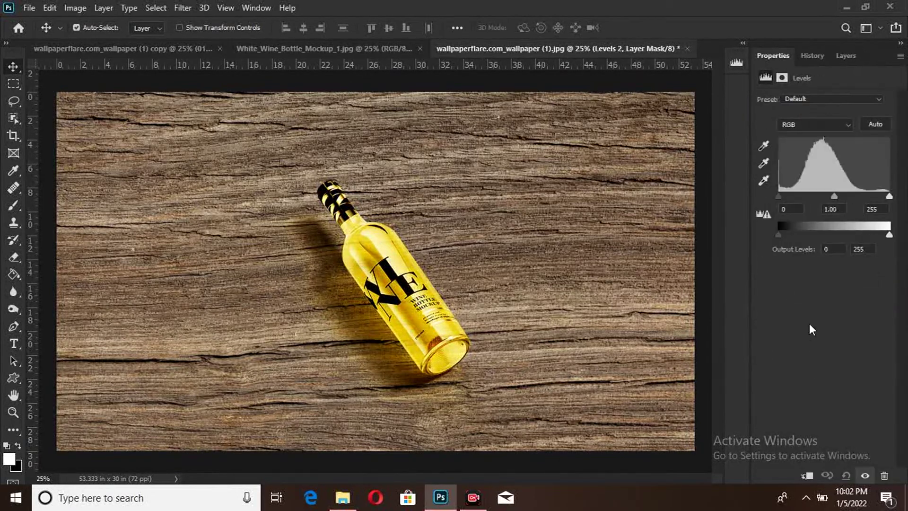
click(808, 475)
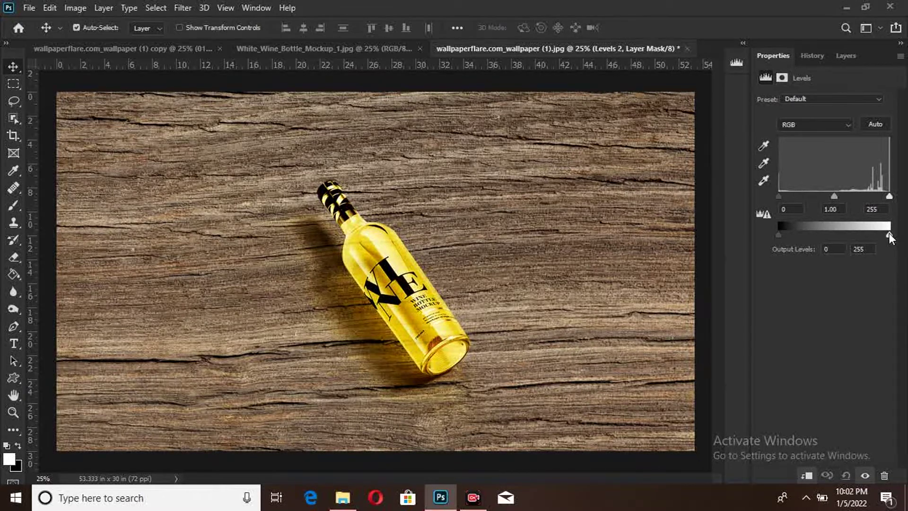
drag(889, 233, 890, 233)
drag(873, 235, 867, 235)
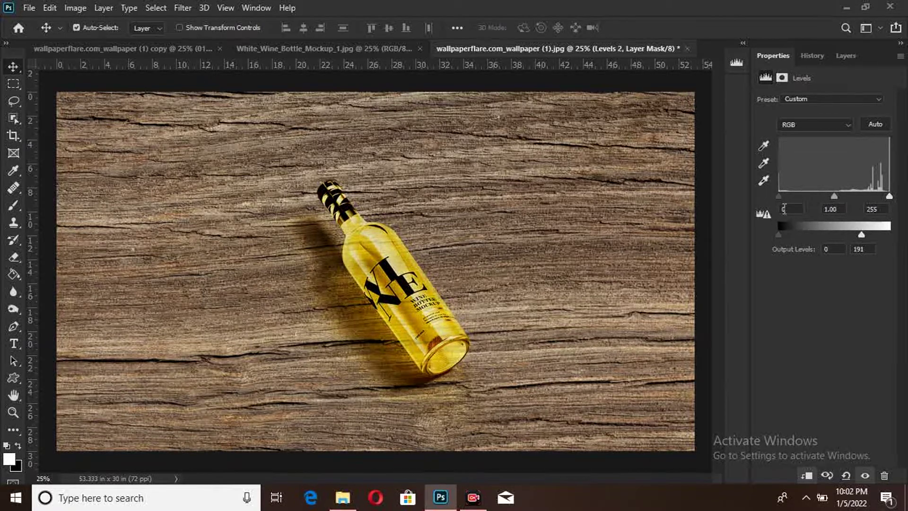
drag(779, 195, 790, 193)
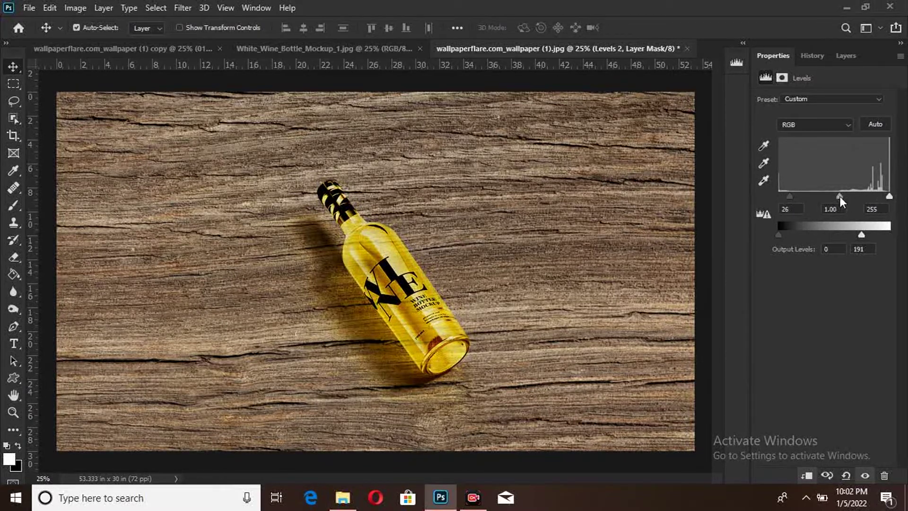
drag(848, 194, 847, 195)
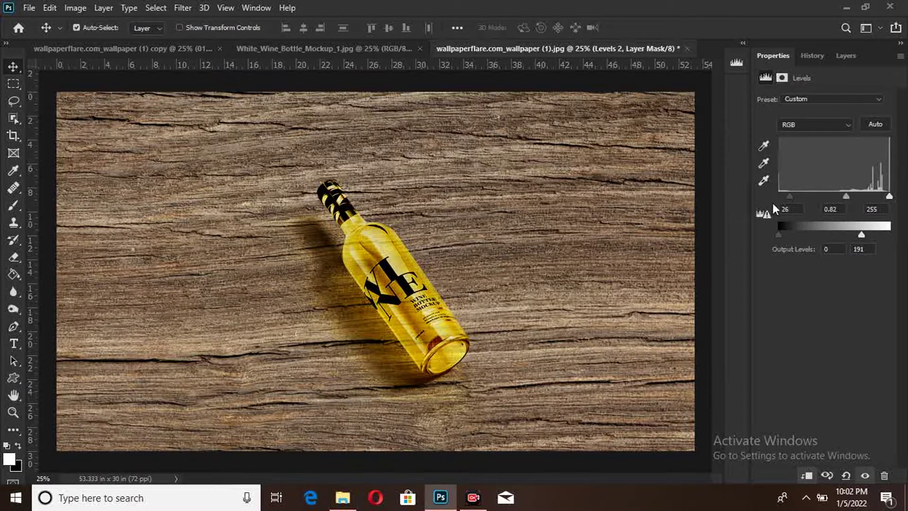
drag(788, 197, 784, 197)
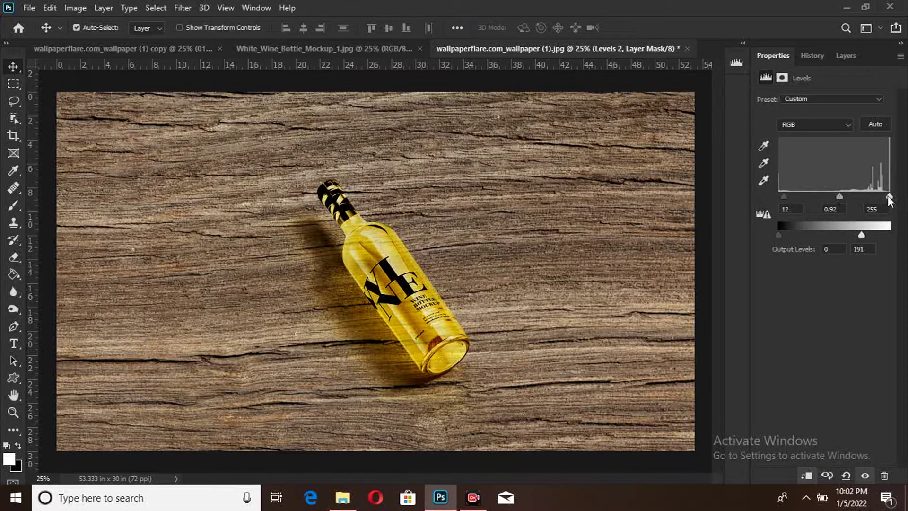
drag(889, 196, 887, 196)
- Show the top bottle layer and set its blend mode to Color
click(846, 55)
click(761, 144)
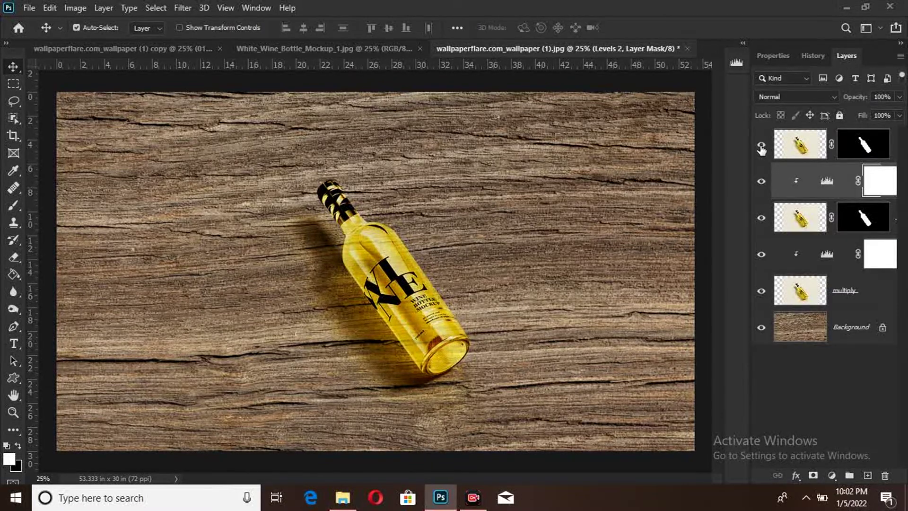
click(810, 97)
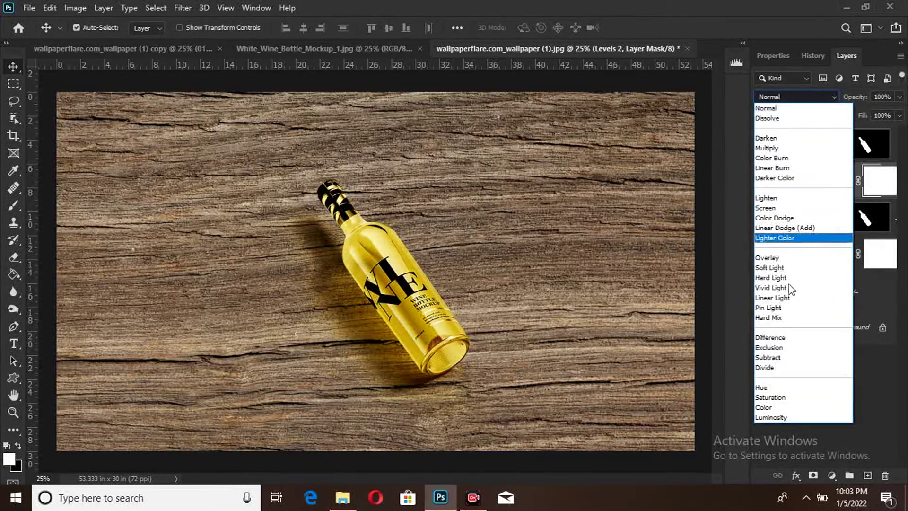
click(787, 407)
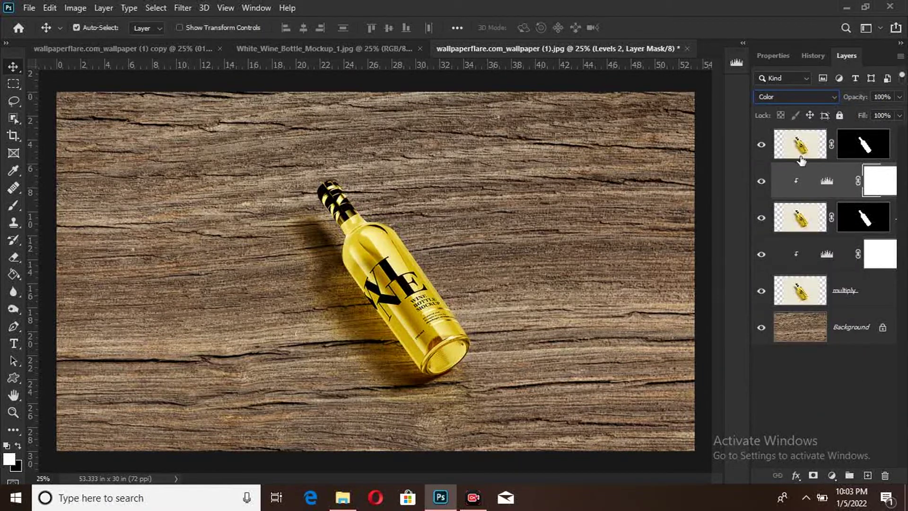
- Return Levels 2 to Normal blending and keep the top bottle layer in Color mode
click(794, 139)
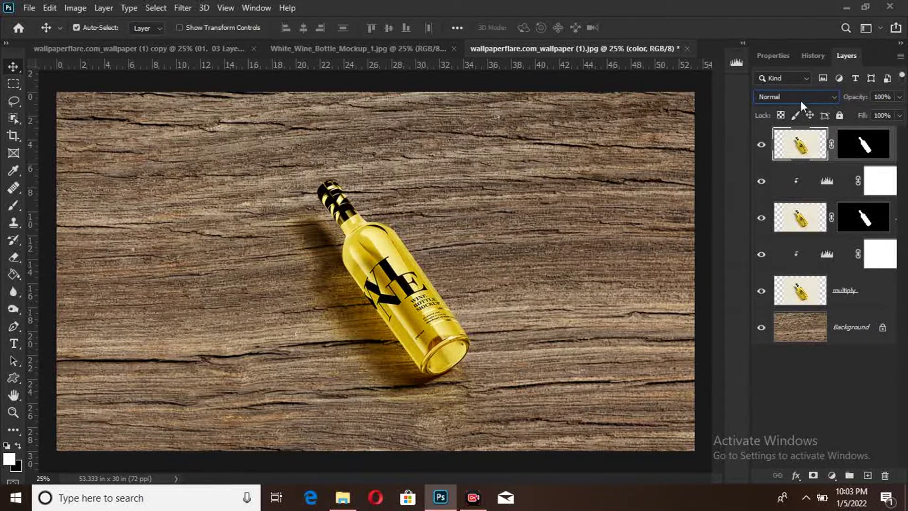
click(793, 184)
click(814, 101)
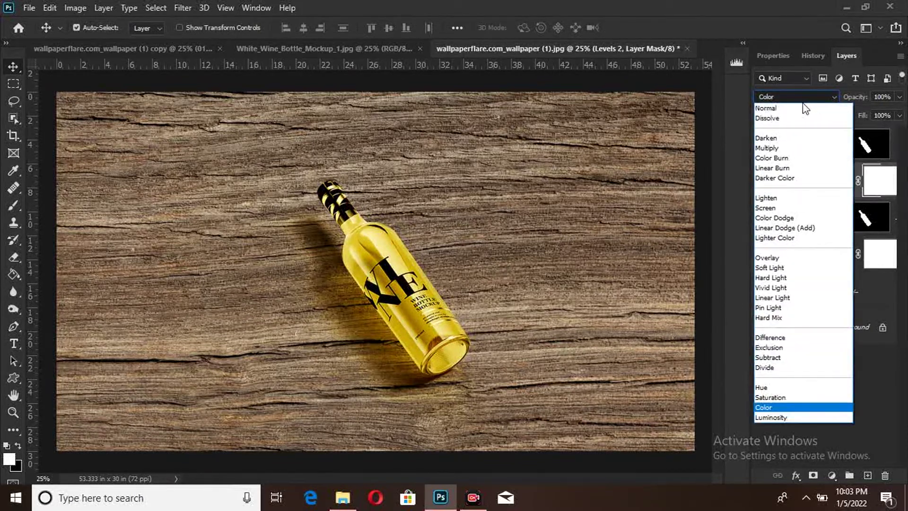
click(795, 144)
click(802, 98)
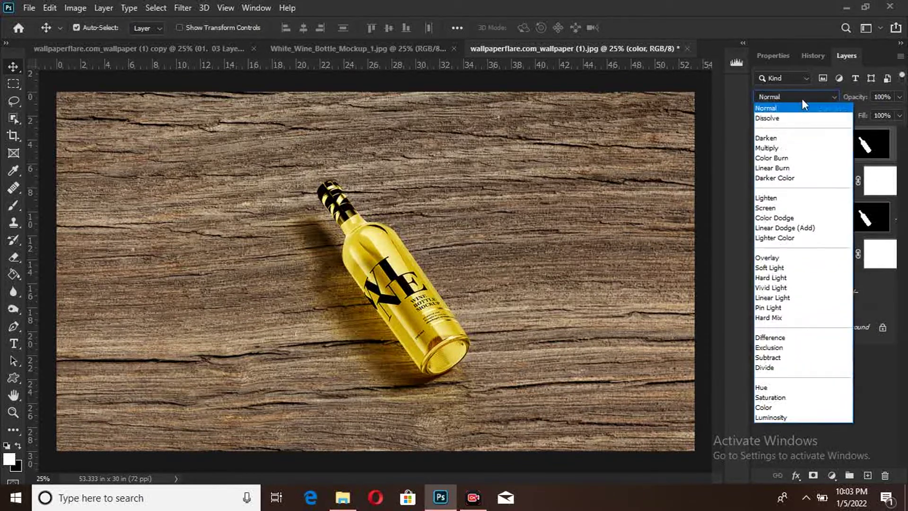
click(783, 407)
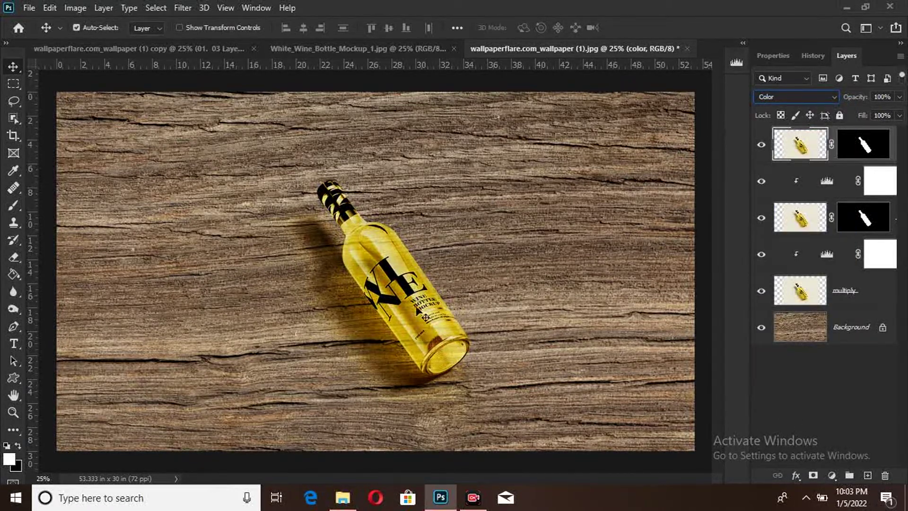
click(812, 103)
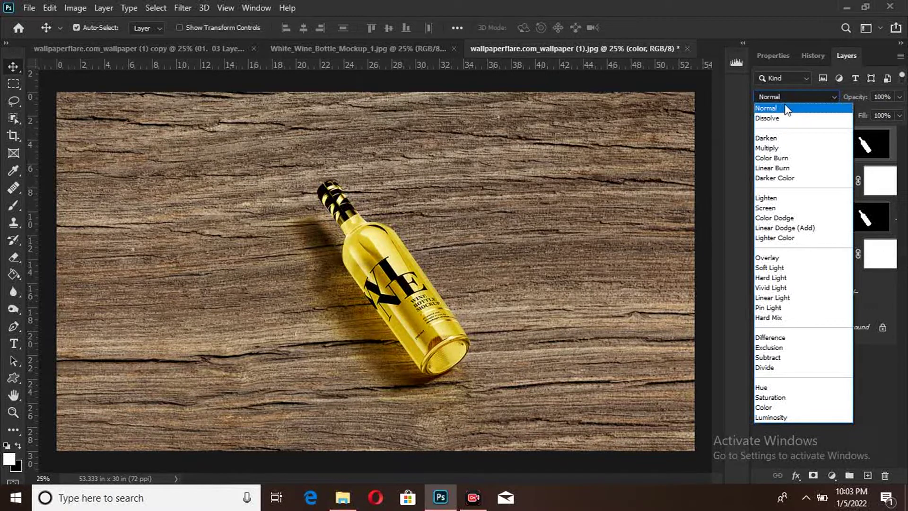
click(794, 407)
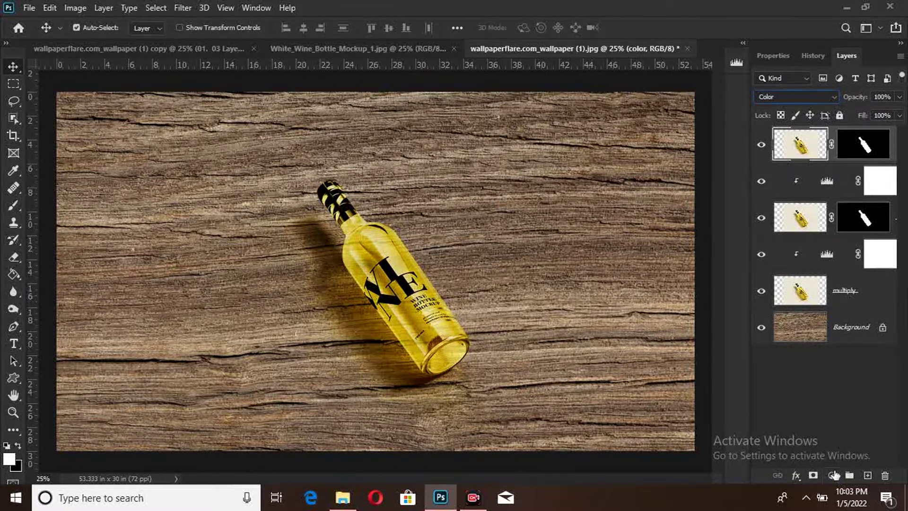
- Add a clipped Levels adjustment darkening the bottle's midtones, raising black input, white input 249
click(831, 475)
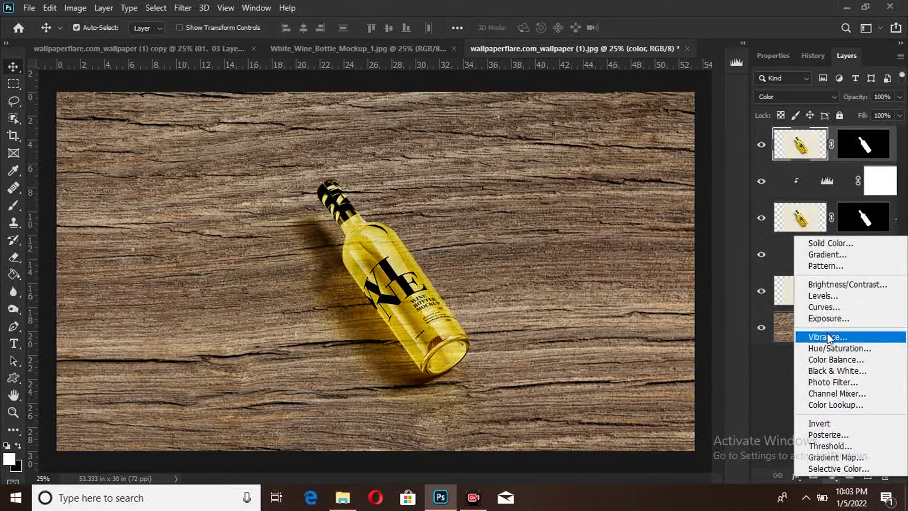
click(834, 297)
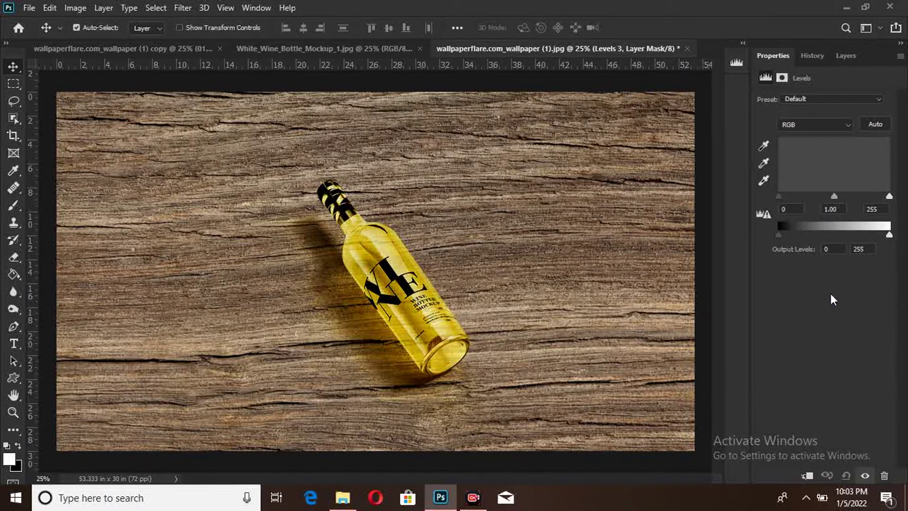
click(807, 476)
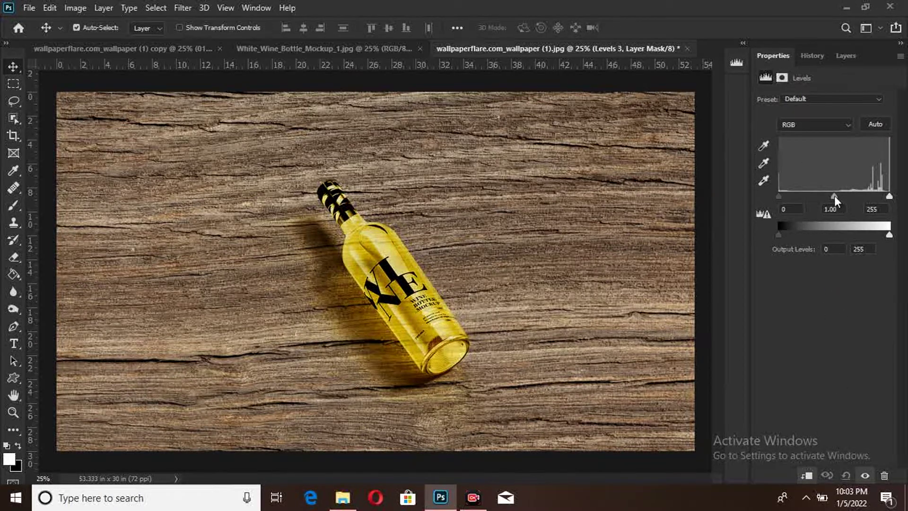
drag(834, 196, 847, 195)
mouse_move(779, 196)
mouse_down()
mouse_move(801, 196)
mouse_move(789, 195)
mouse_up()
click(823, 122)
drag(892, 197, 887, 194)
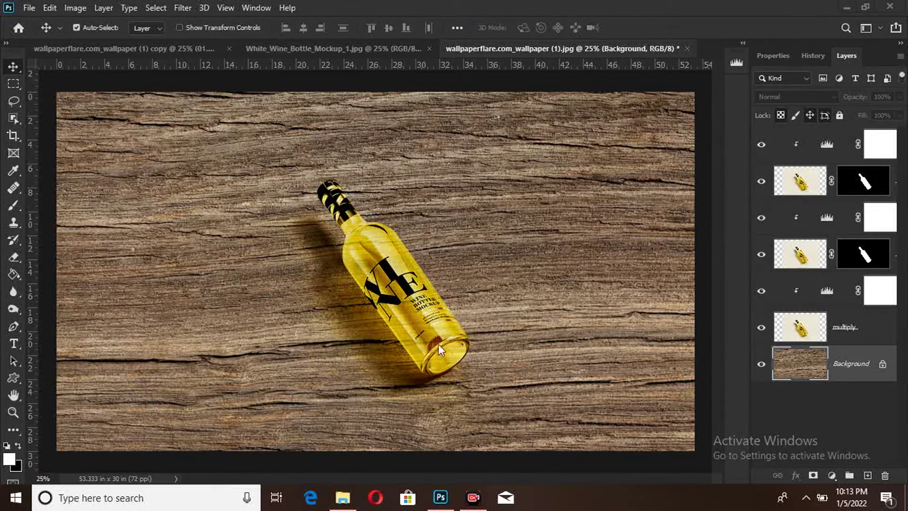
- Copy the bottle-mask selection from the Background onto a new Layer 1
ctrl+click(867, 253)
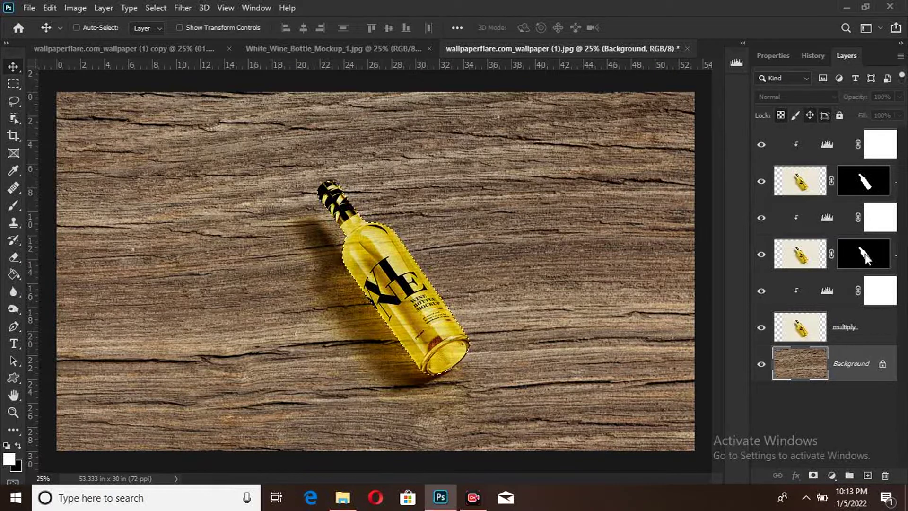
key(ctrl+j)
ctrl+click(847, 373)
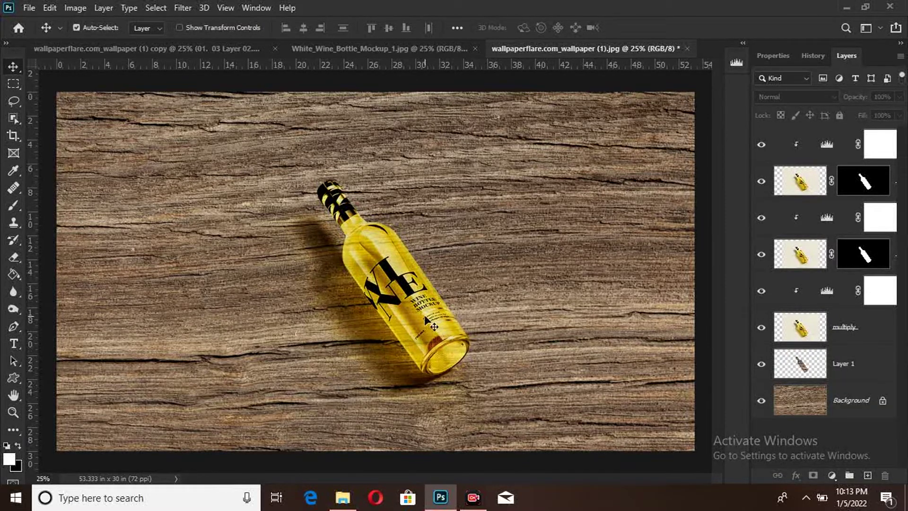
key(ctrl)
click(886, 367)
- Warp Layer 1 with crosswise grid splits into a bent shadow shape and commit it
key(ctrl+t)
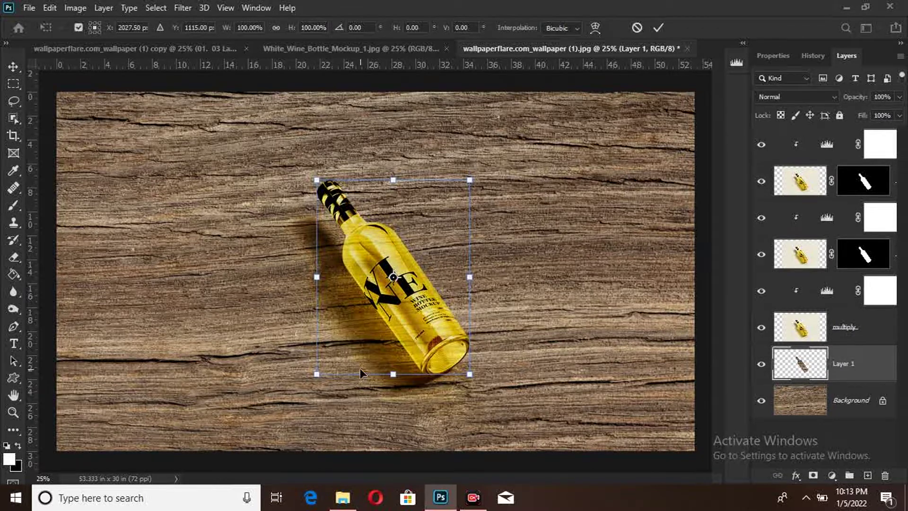
click(595, 28)
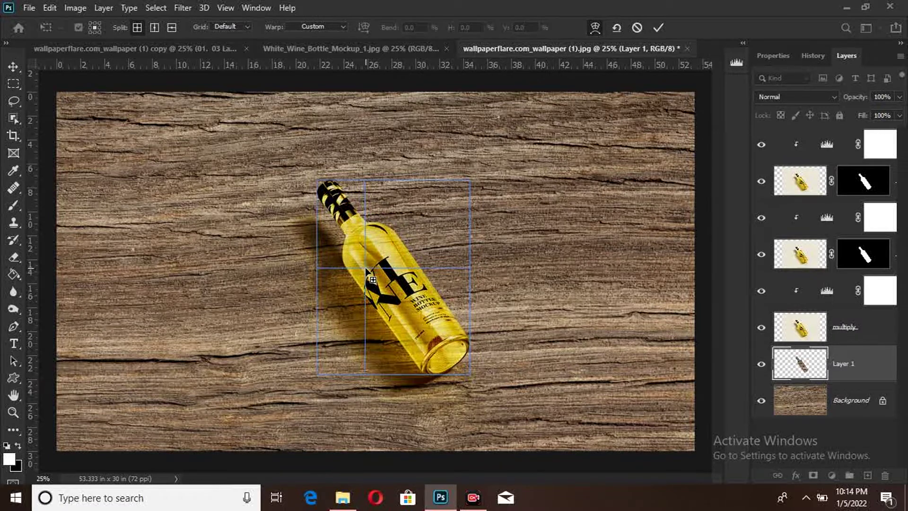
click(366, 269)
drag(365, 269, 368, 276)
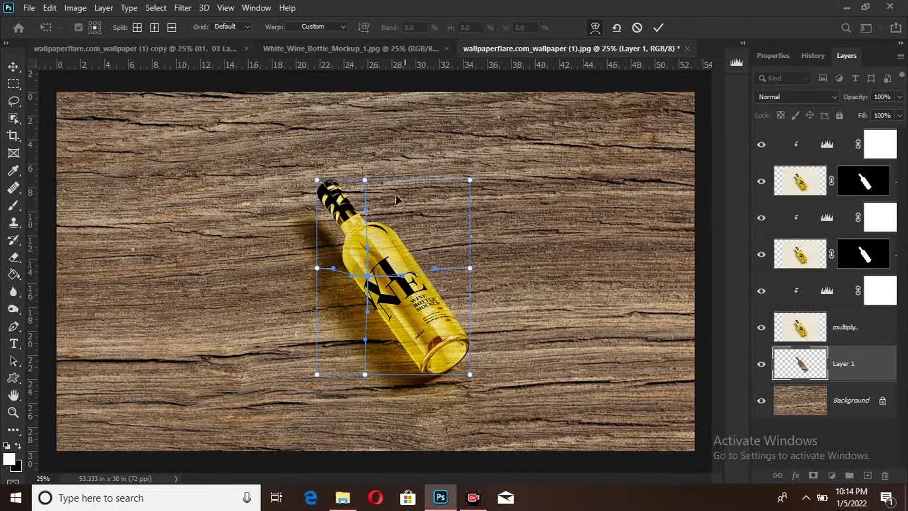
click(137, 28)
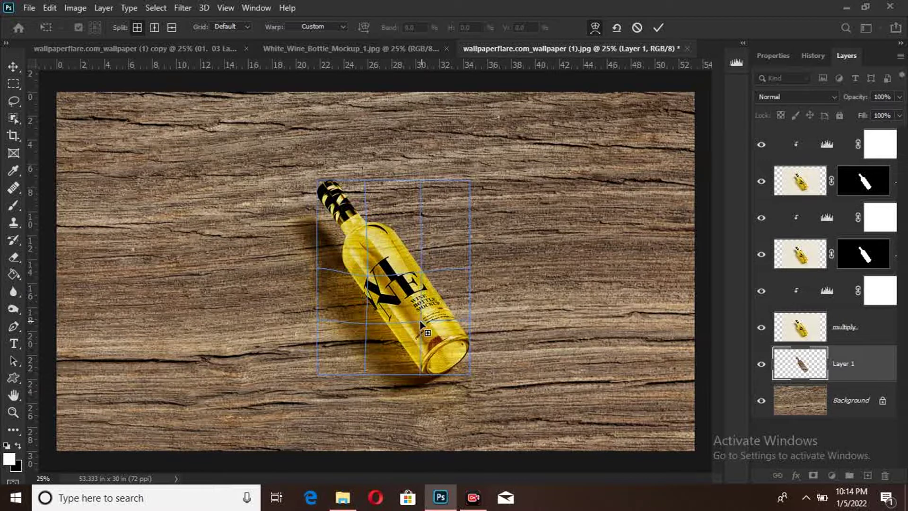
click(416, 323)
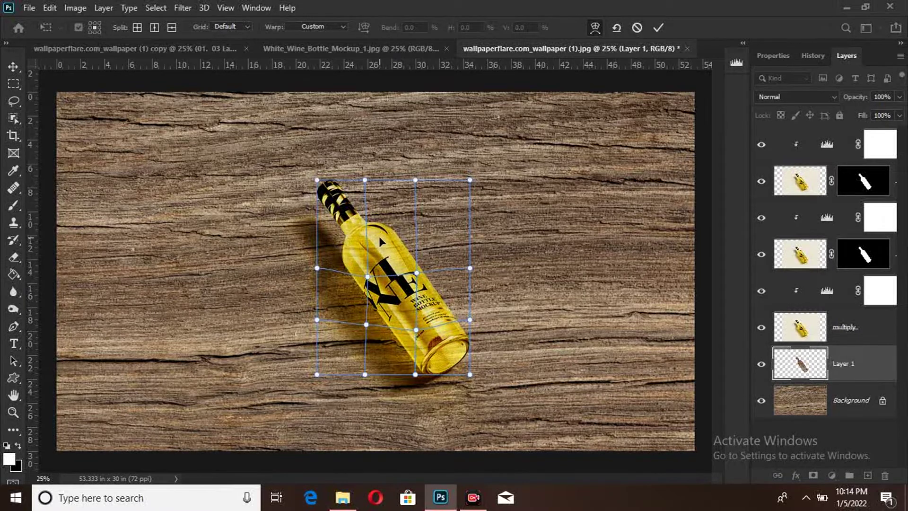
drag(378, 237, 380, 240)
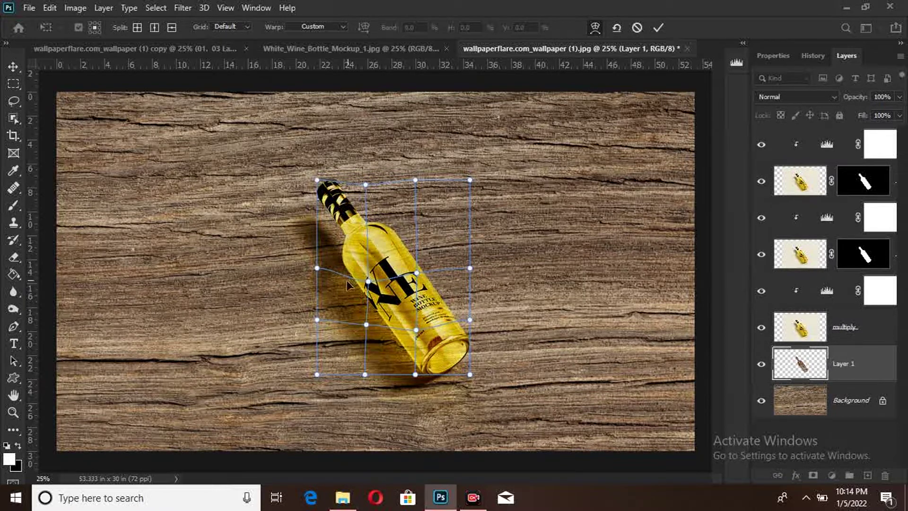
drag(347, 280, 347, 283)
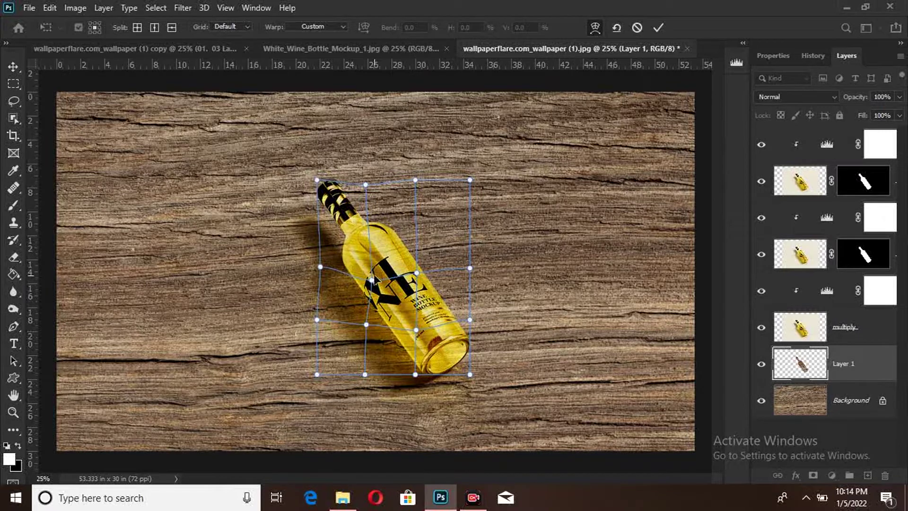
click(659, 27)
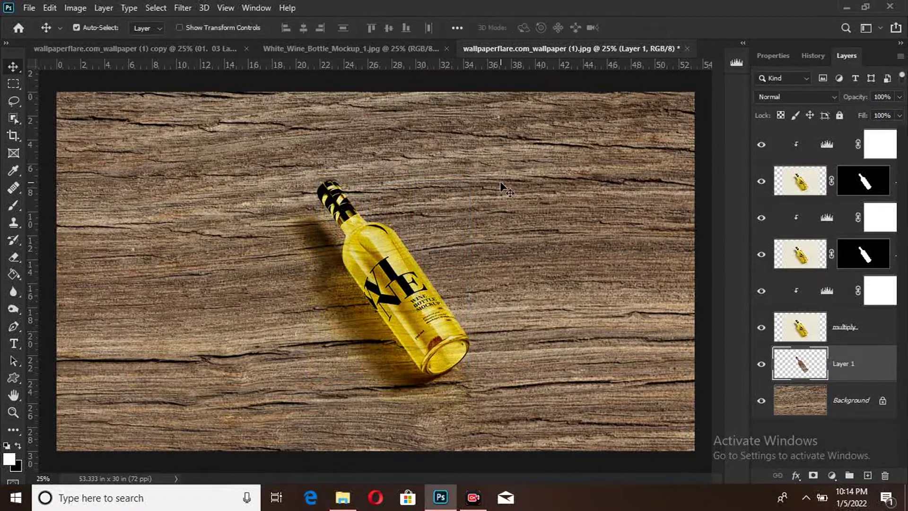
- Warp Layer 1's shadow again, pulling the top-right and bottom-left corners inward to curve it under the bottle
key(ctrl+t)
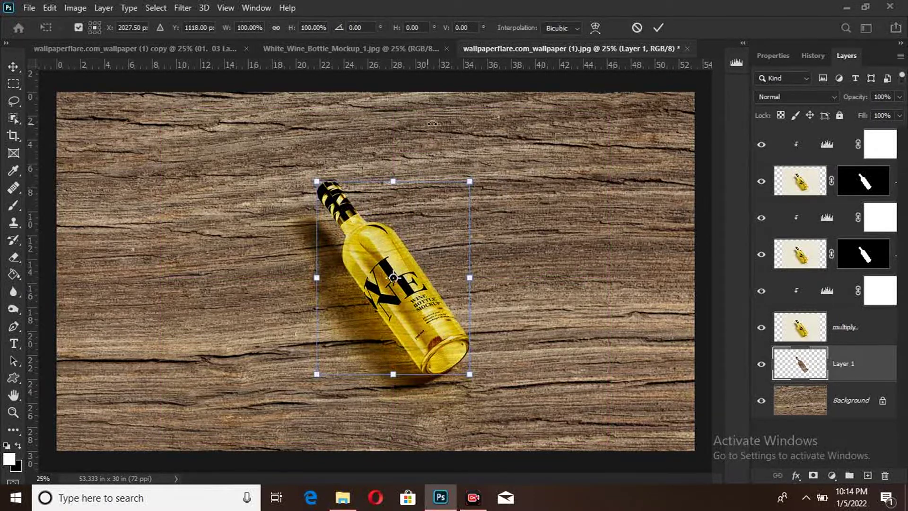
click(596, 27)
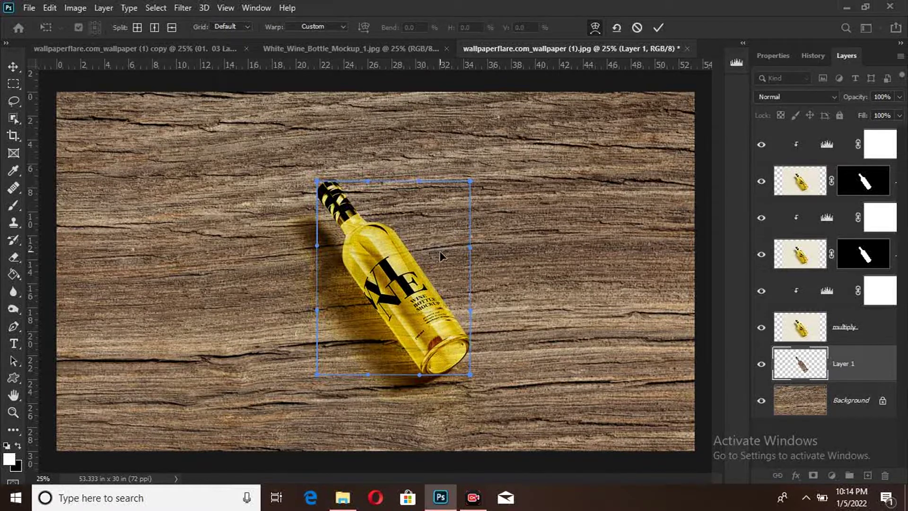
drag(469, 182, 427, 192)
drag(317, 375, 317, 338)
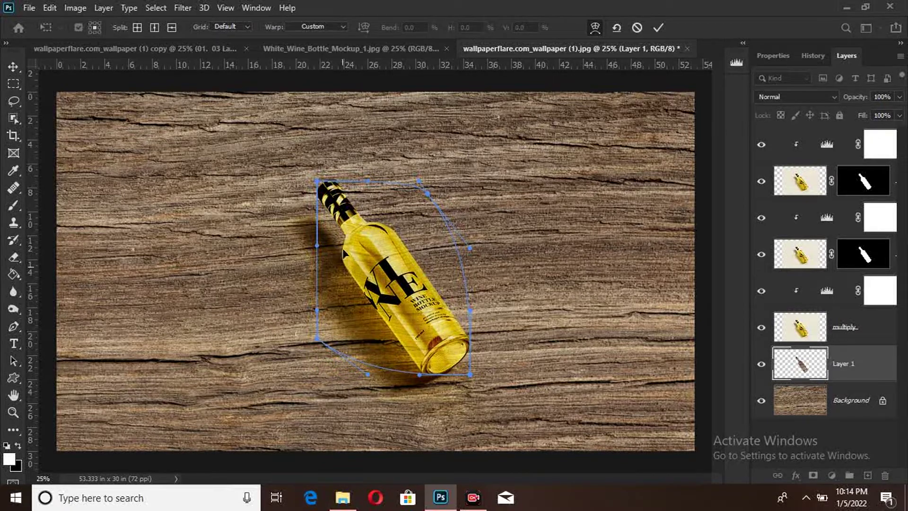
click(319, 241)
click(659, 27)
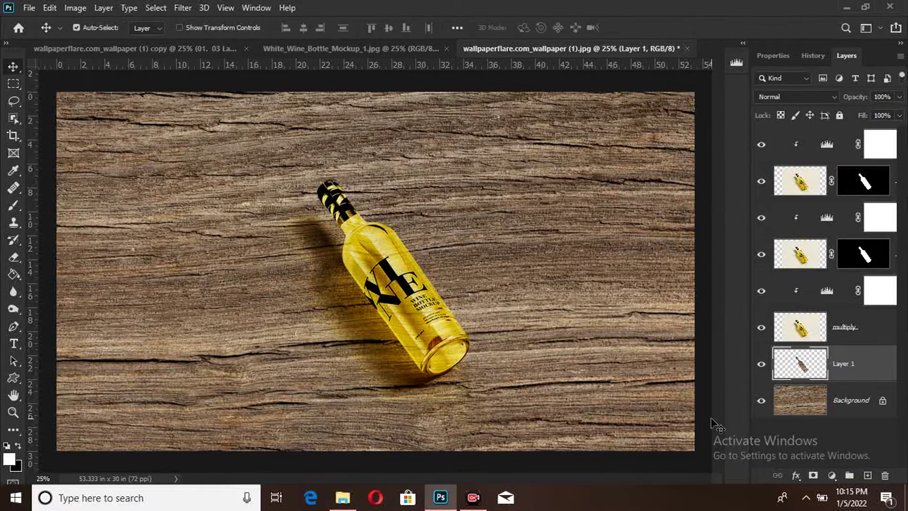